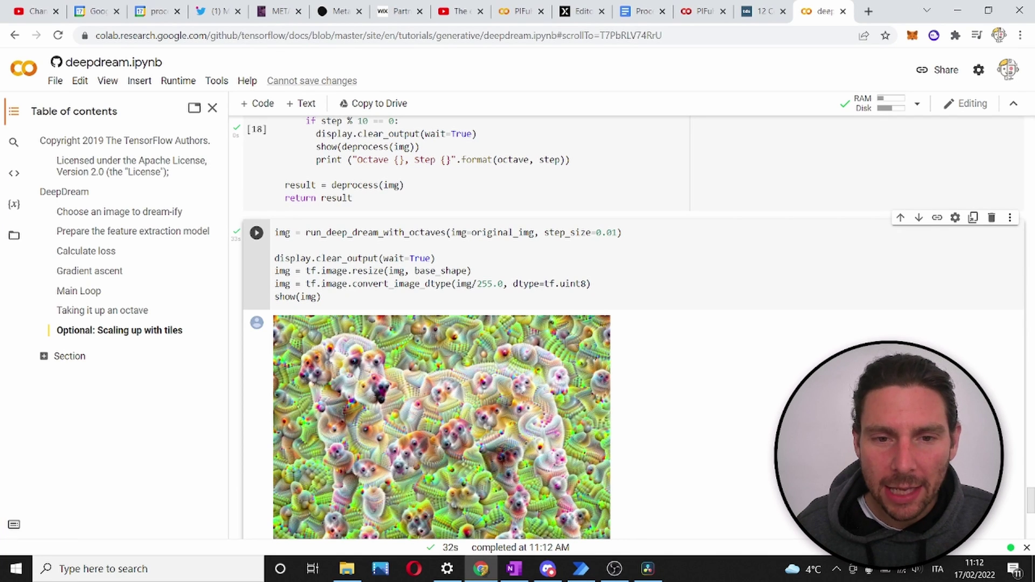
Save the DeepDream dog output image from Colab to Downloads as download (9).png
{"action": "scroll", "coordinate": [928, 343], "scroll_direction": "up", "scroll_amount": 10}
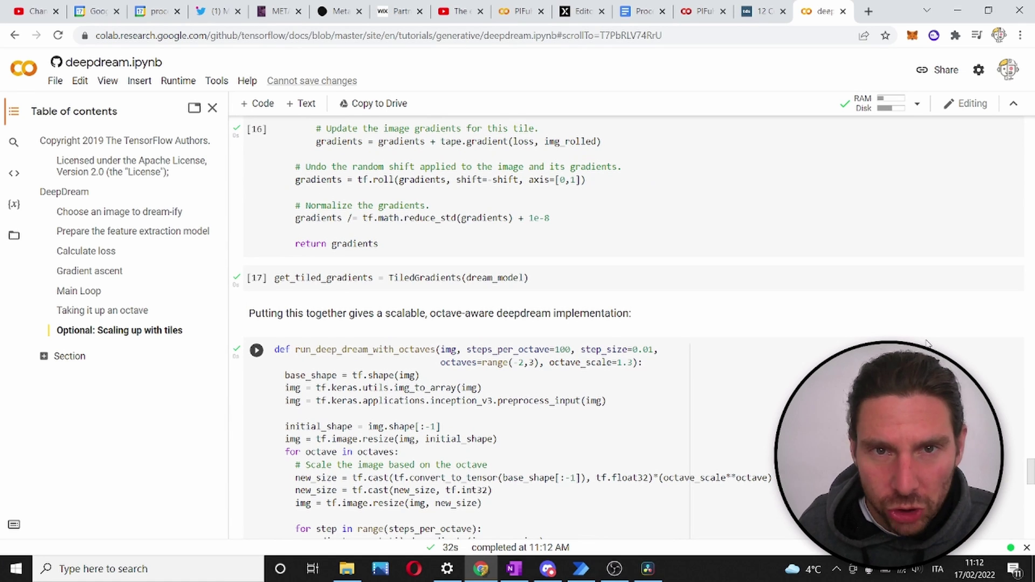
{"action": "scroll", "coordinate": [917, 342], "scroll_direction": "up", "scroll_amount": 8}
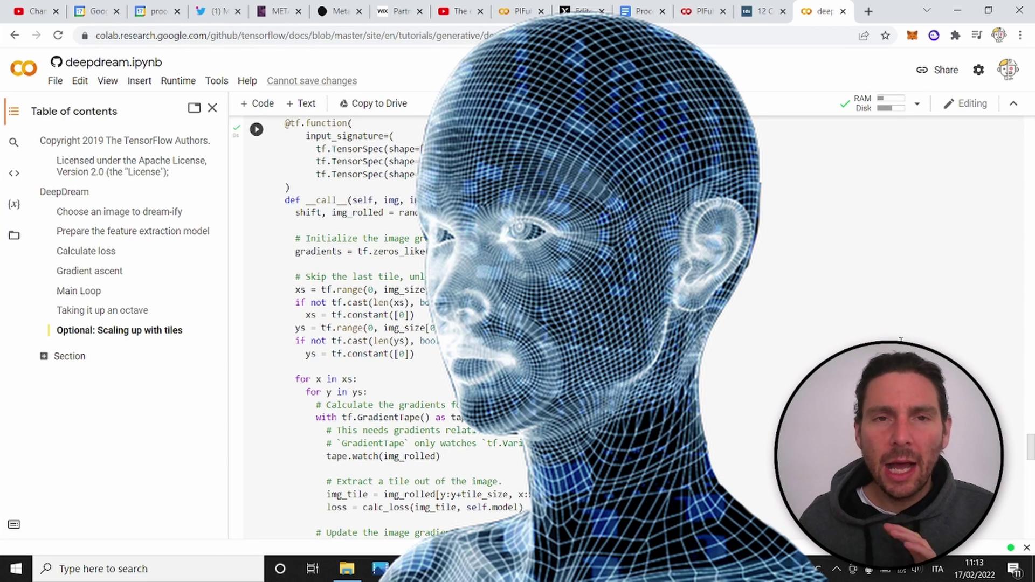
{"action": "scroll", "coordinate": [900, 339], "scroll_direction": "down", "scroll_amount": 15}
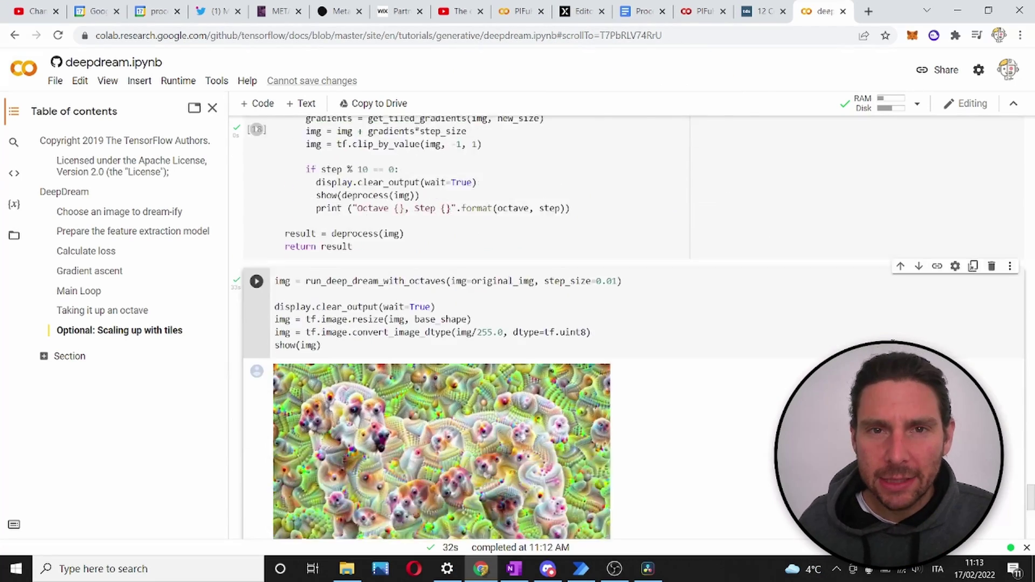
{"action": "scroll", "coordinate": [517, 323], "scroll_direction": "down", "scroll_amount": 5}
{"action": "scroll", "coordinate": [517, 323], "scroll_direction": "up", "scroll_amount": 3}
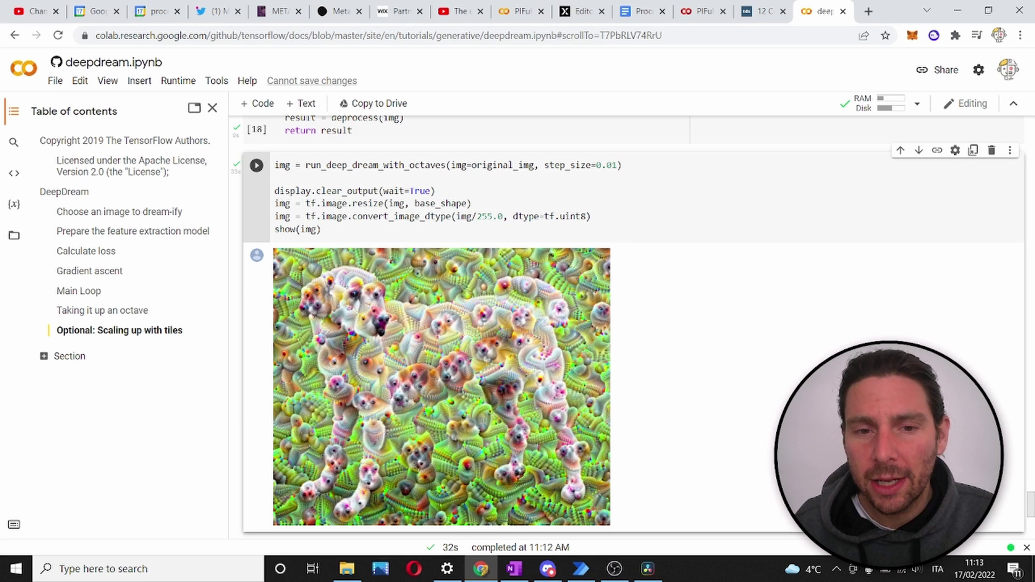
{"action": "right_click", "coordinate": [405, 389]}
{"action": "left_click", "coordinate": [458, 410]}
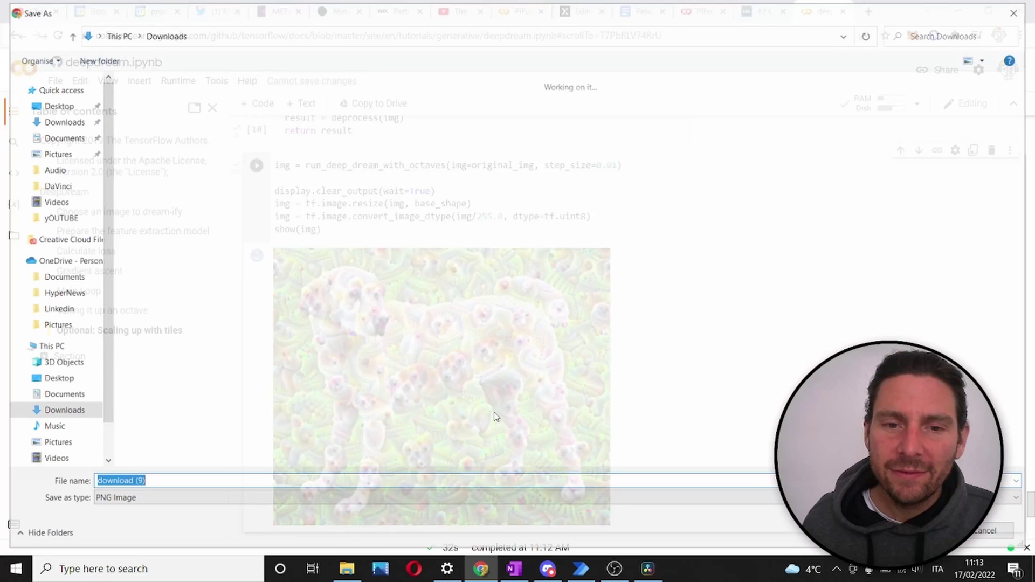
{"action": "key", "text": "Return"}
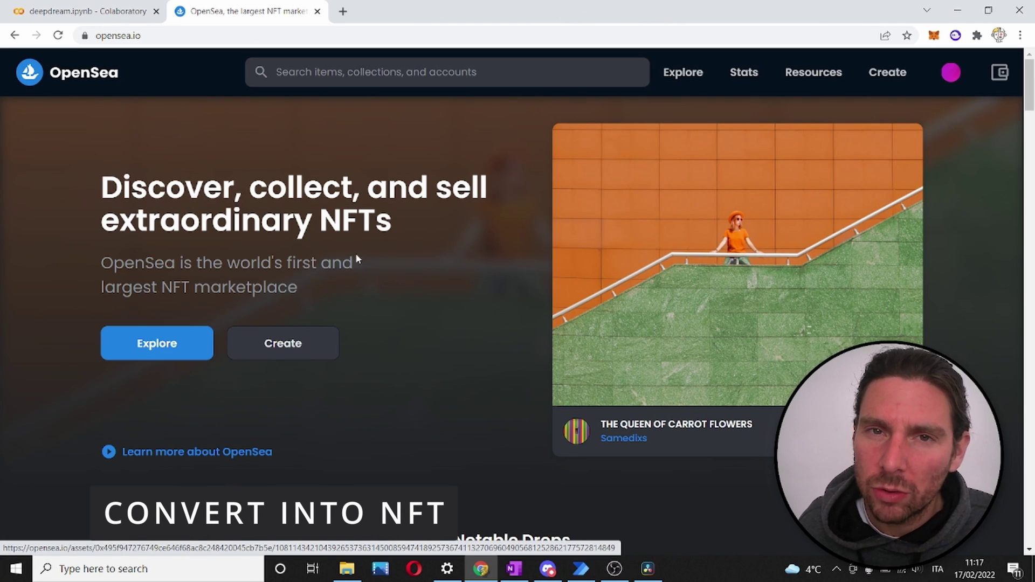
Start a new OpenSea item and upload download (9) as its media
{"action": "left_click", "coordinate": [296, 353]}
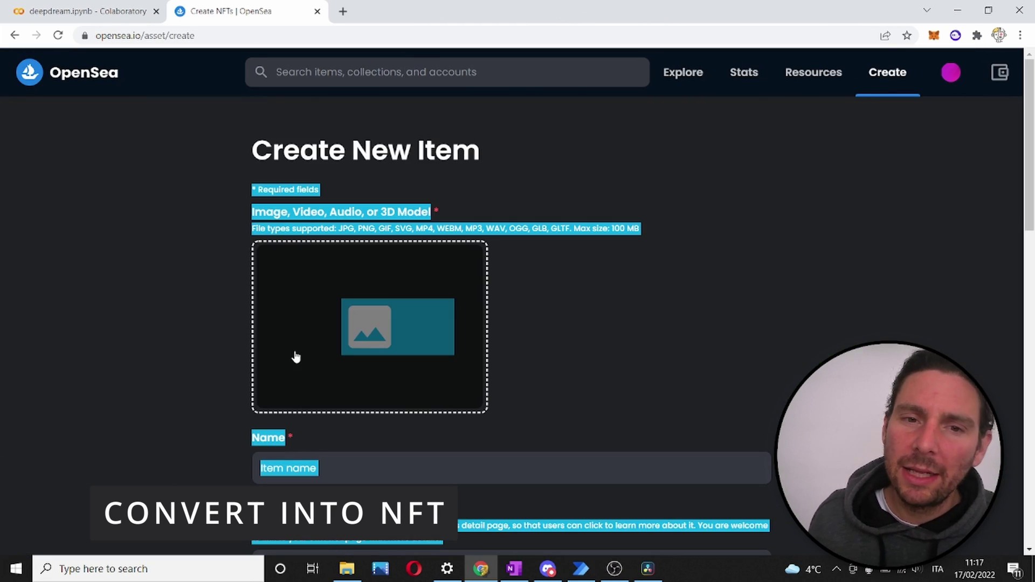
{"action": "left_click", "coordinate": [632, 270]}
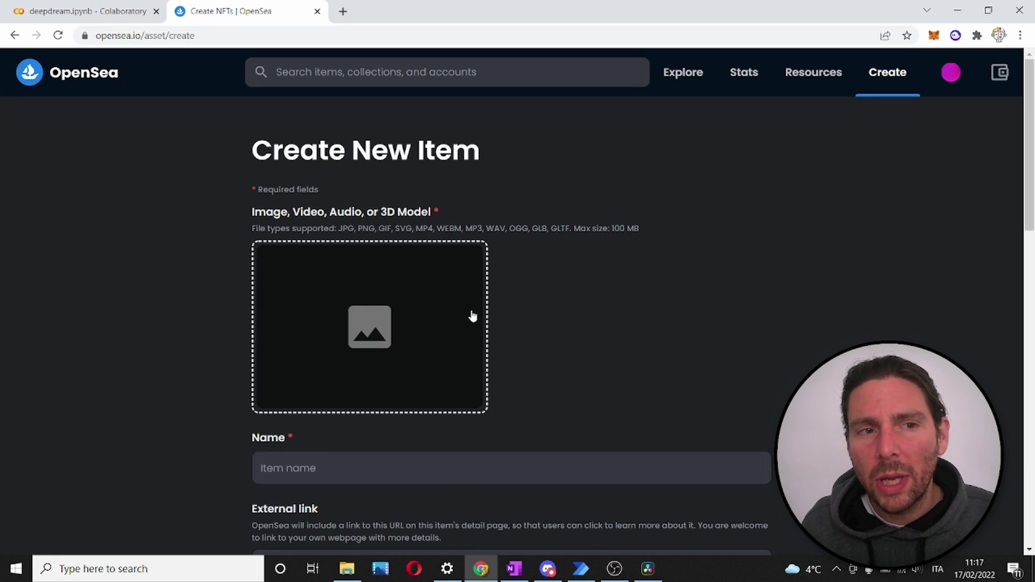
{"action": "left_click", "coordinate": [371, 337]}
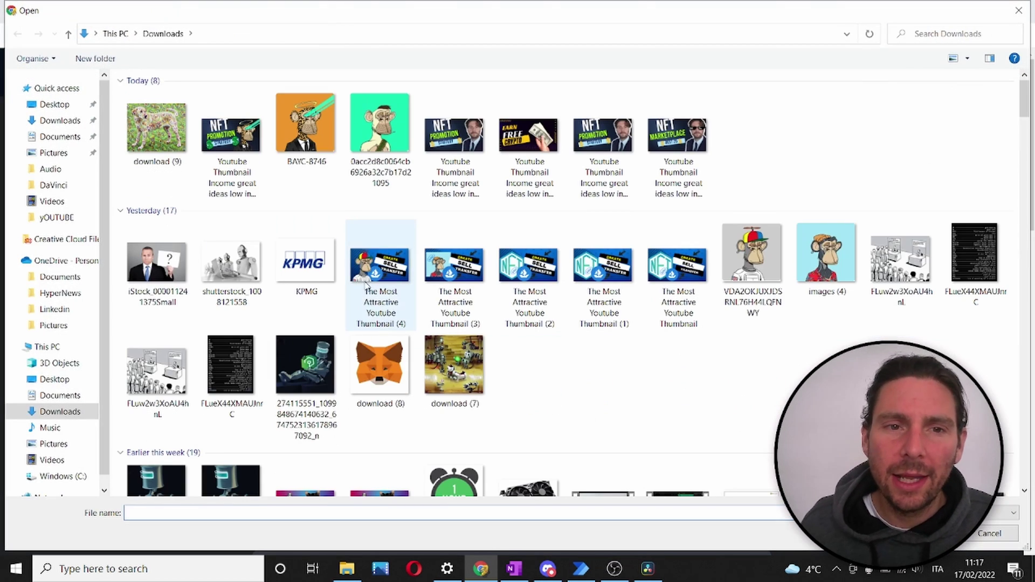
{"action": "left_click", "coordinate": [155, 109]}
{"action": "double_click", "coordinate": [154, 109]}
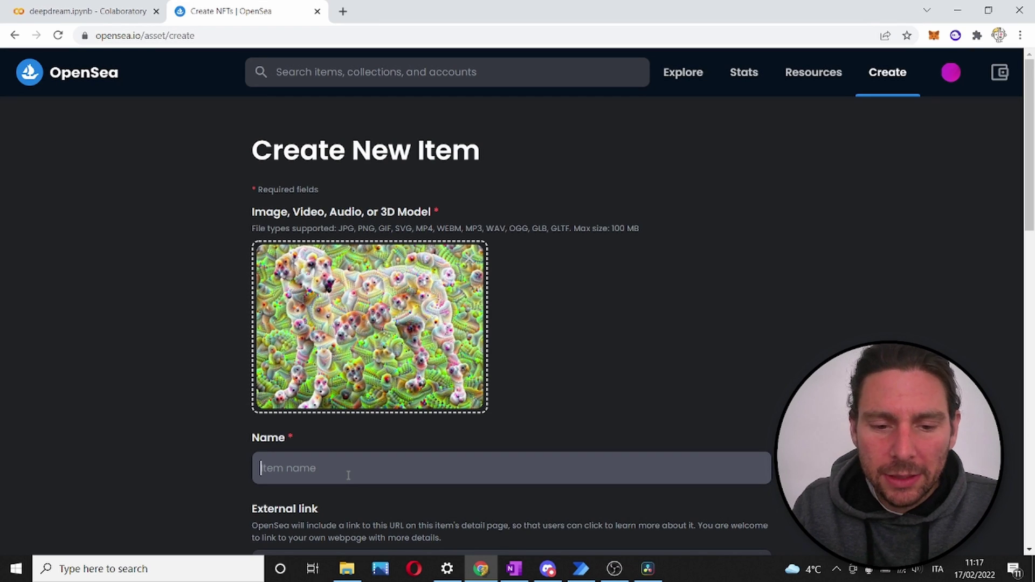
{"action": "type", "text": "c"}
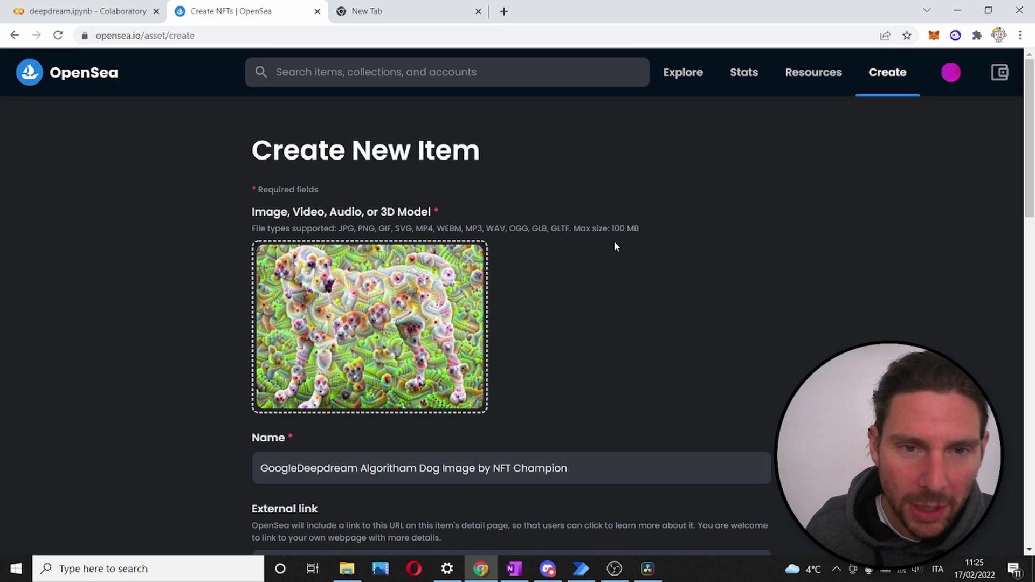
Review the form's NFT Champions collection, Algo property, Complexity 3 of 5, and Polygon settings
{"action": "scroll", "coordinate": [396, 221], "scroll_direction": "down", "scroll_amount": 4}
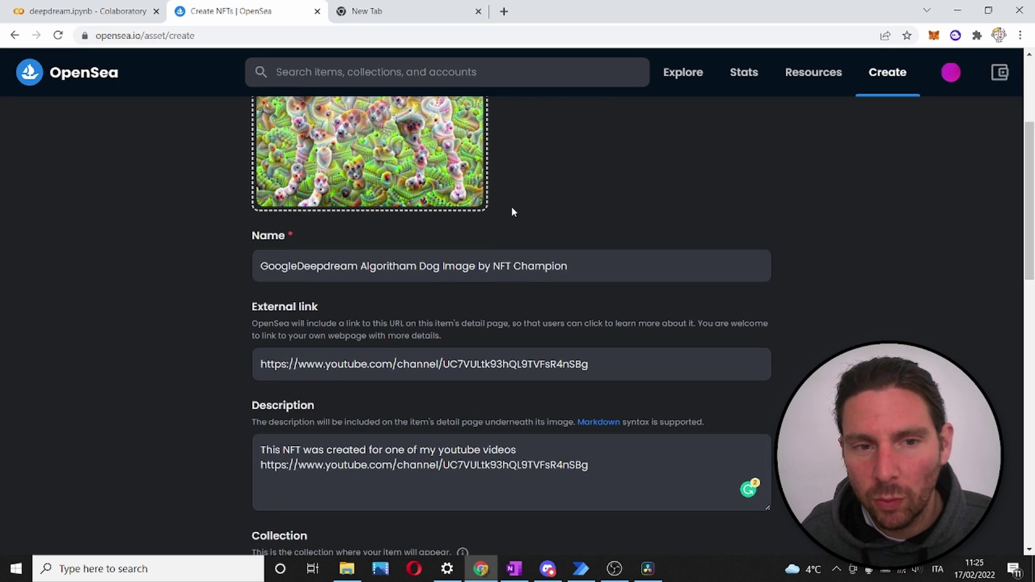
{"action": "scroll", "coordinate": [486, 243], "scroll_direction": "up", "scroll_amount": 4}
{"action": "scroll", "coordinate": [455, 284], "scroll_direction": "down", "scroll_amount": 6}
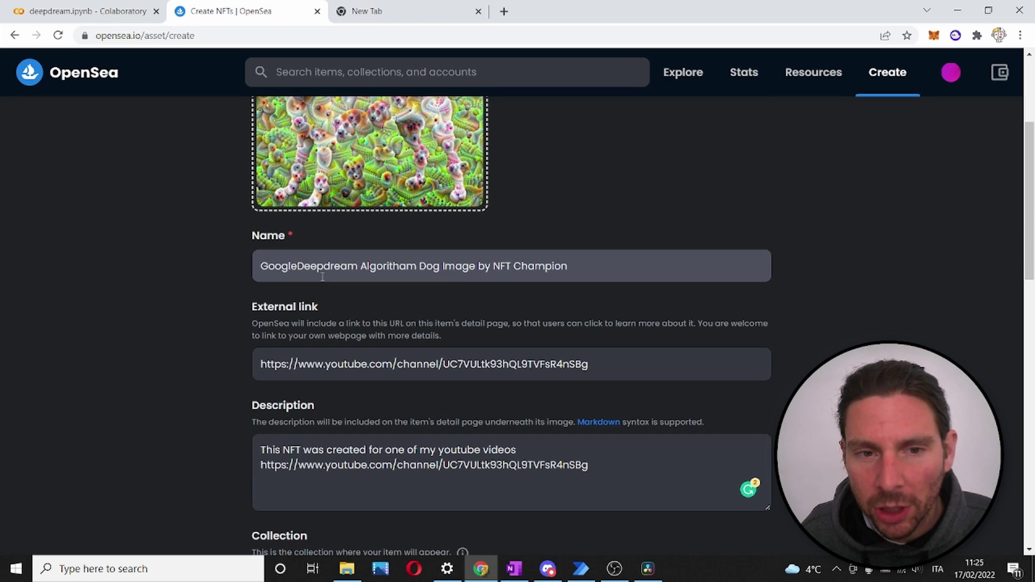
{"action": "scroll", "coordinate": [427, 242], "scroll_direction": "down", "scroll_amount": 4}
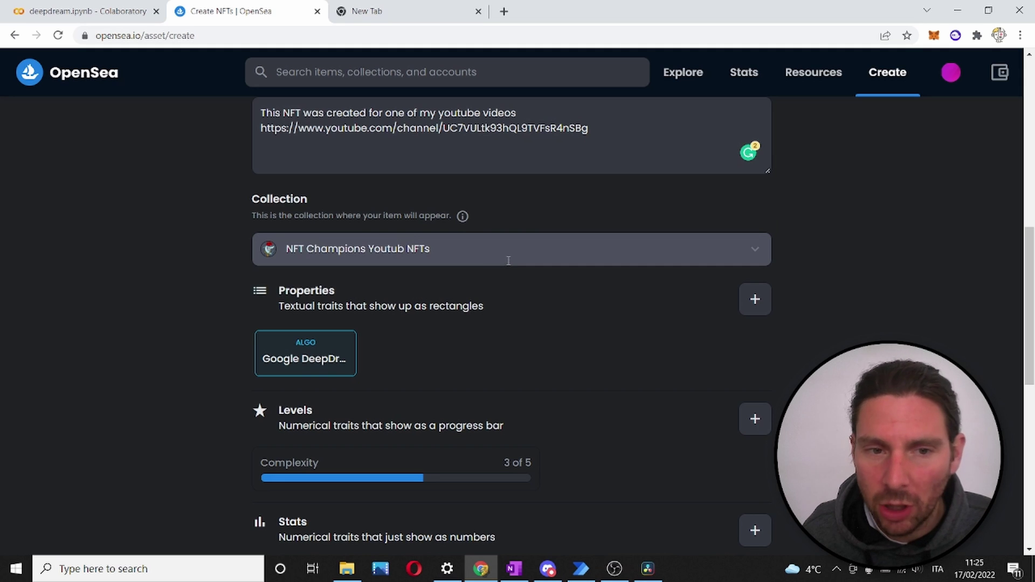
{"action": "scroll", "coordinate": [448, 341], "scroll_direction": "down", "scroll_amount": 1}
{"action": "left_click", "coordinate": [316, 290]}
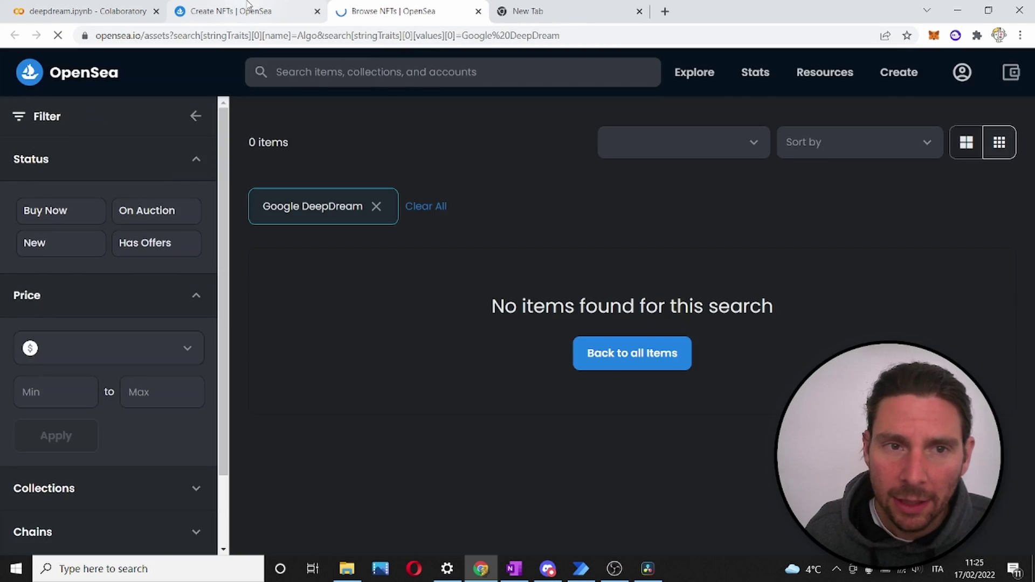
{"action": "left_click", "coordinate": [250, 10]}
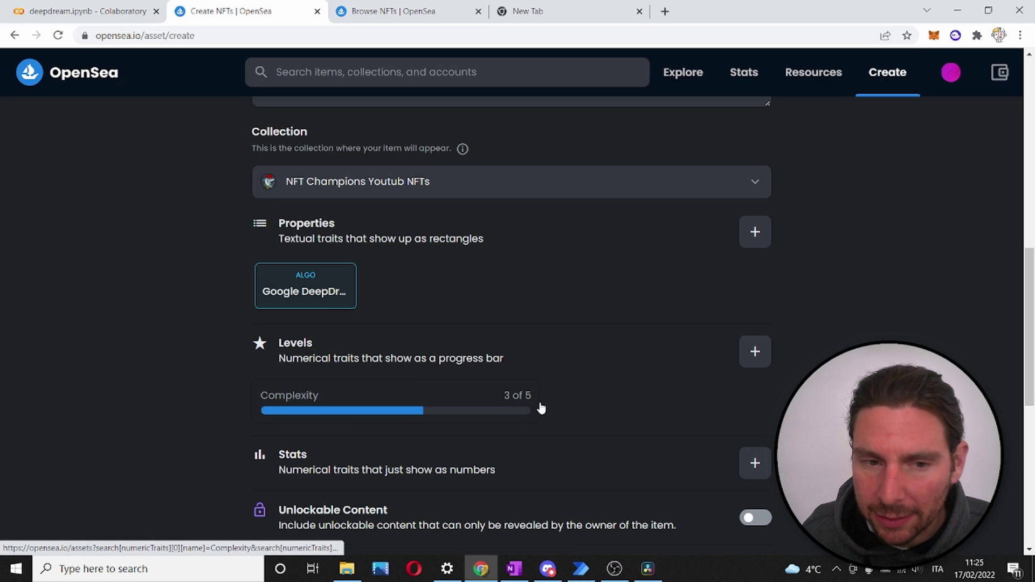
{"action": "scroll", "coordinate": [541, 408], "scroll_direction": "down", "scroll_amount": 5}
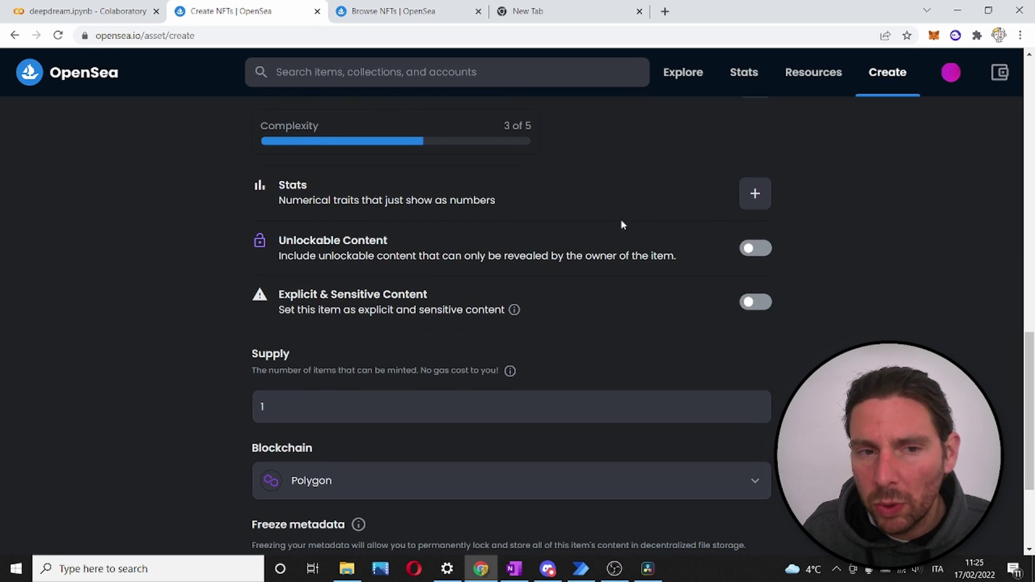
{"action": "scroll", "coordinate": [514, 289], "scroll_direction": "down", "scroll_amount": 3}
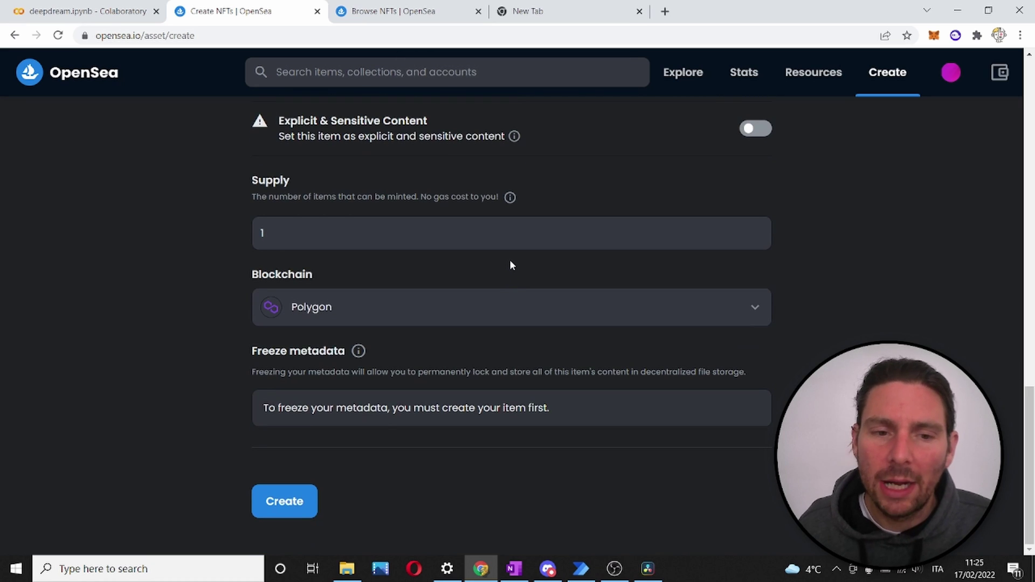
Mint the dog NFT and dismiss the 'You created' popup to view its item page
{"action": "left_click", "coordinate": [282, 507]}
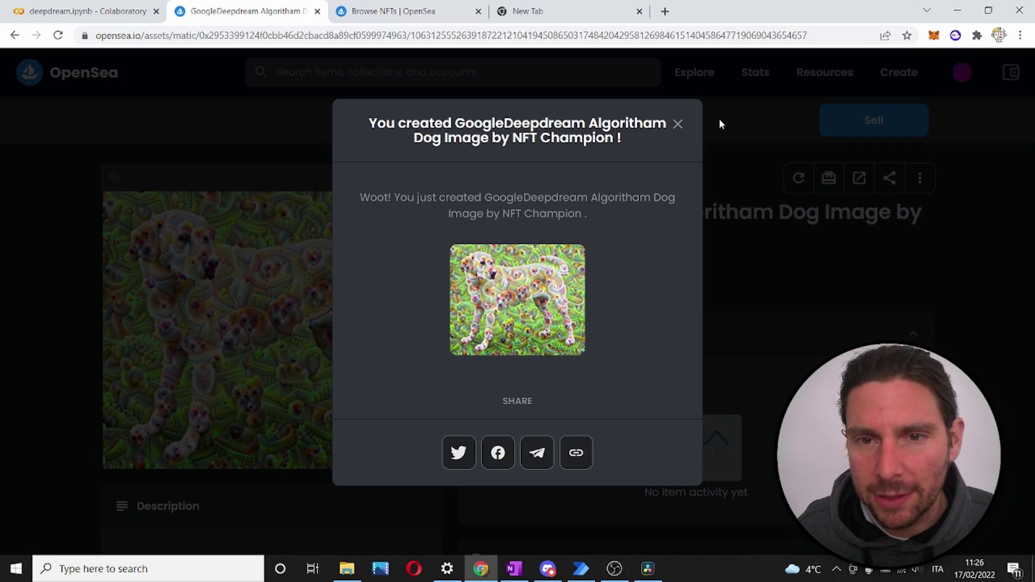
{"action": "left_click", "coordinate": [678, 124]}
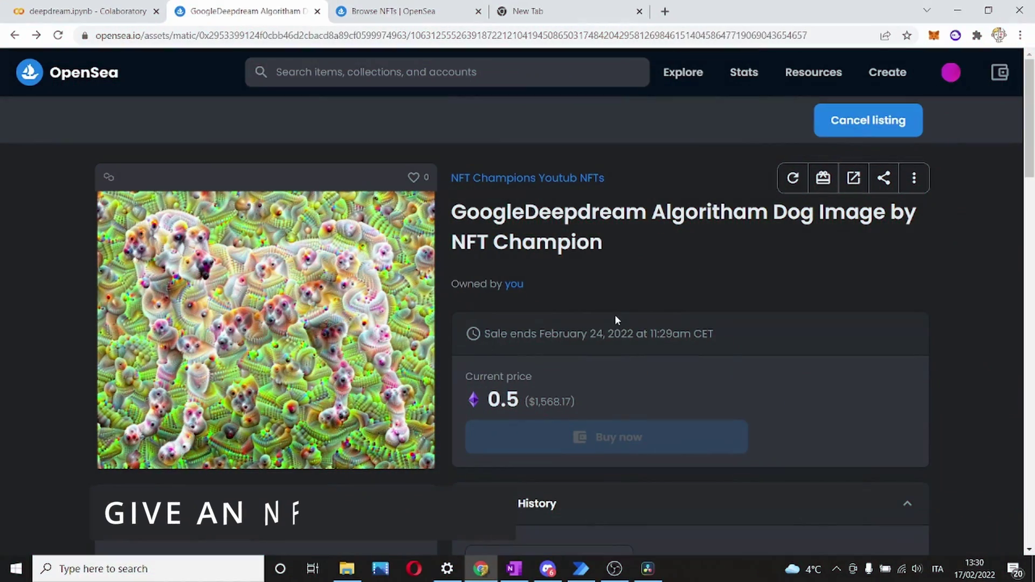
Copy the wallet address posted in Discord's #chat channel and return to OpenSea
{"action": "left_click", "coordinate": [555, 571]}
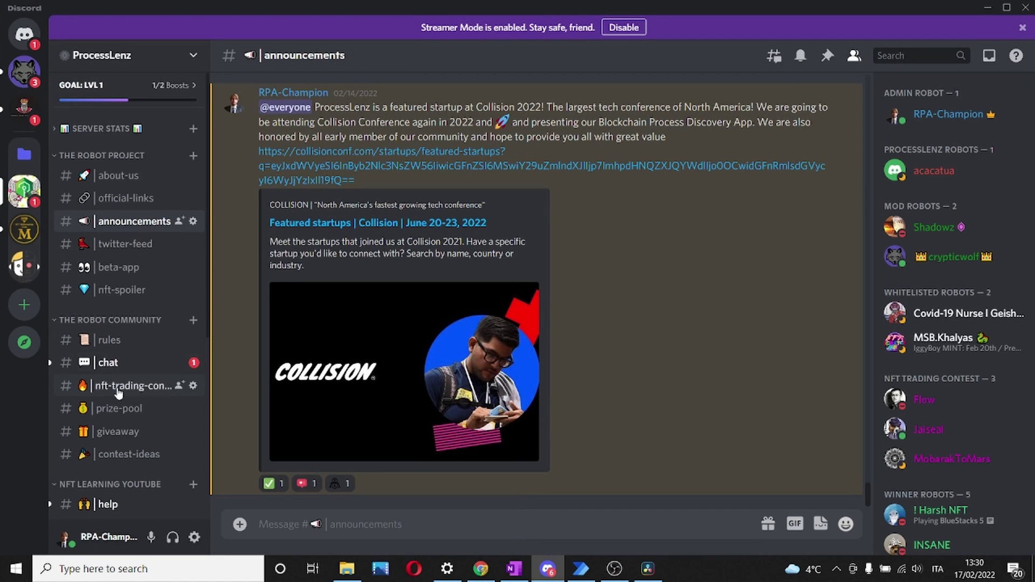
{"action": "left_click", "coordinate": [111, 363]}
{"action": "scroll", "coordinate": [361, 274], "scroll_direction": "up", "scroll_amount": 3}
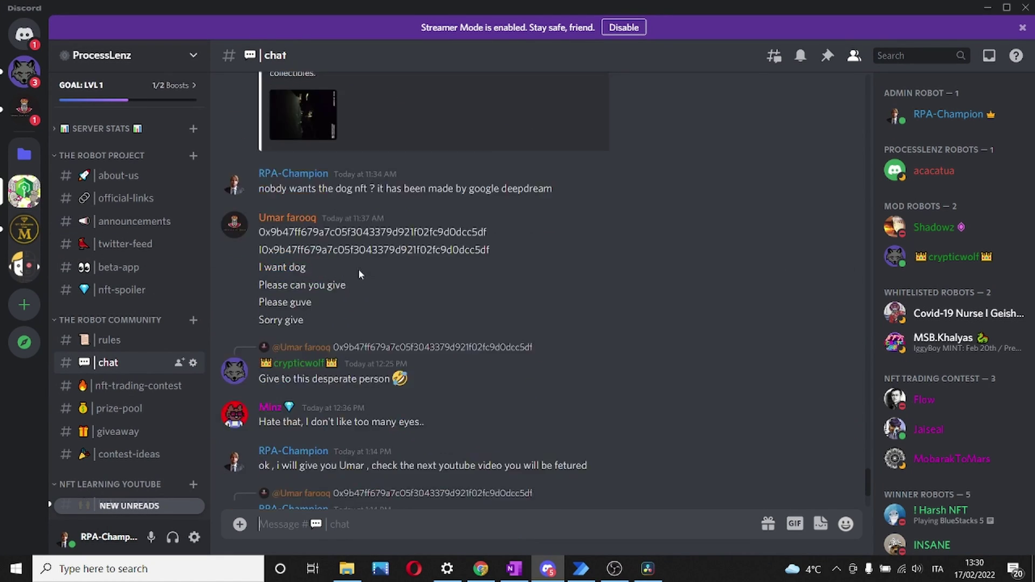
{"action": "scroll", "coordinate": [360, 274], "scroll_direction": "up", "scroll_amount": 1}
{"action": "double_click", "coordinate": [371, 319]}
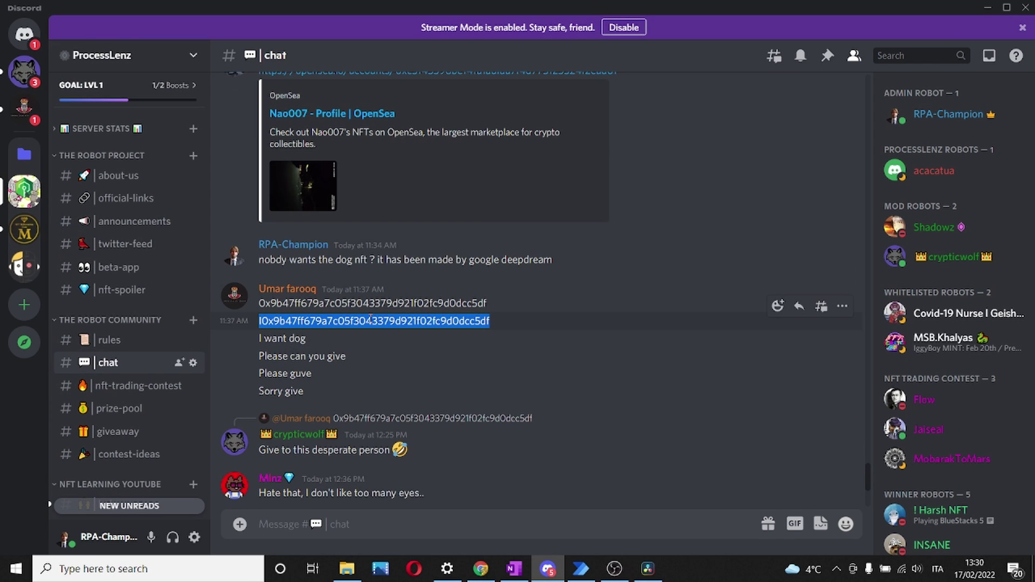
{"action": "key", "text": "alt+Tab"}
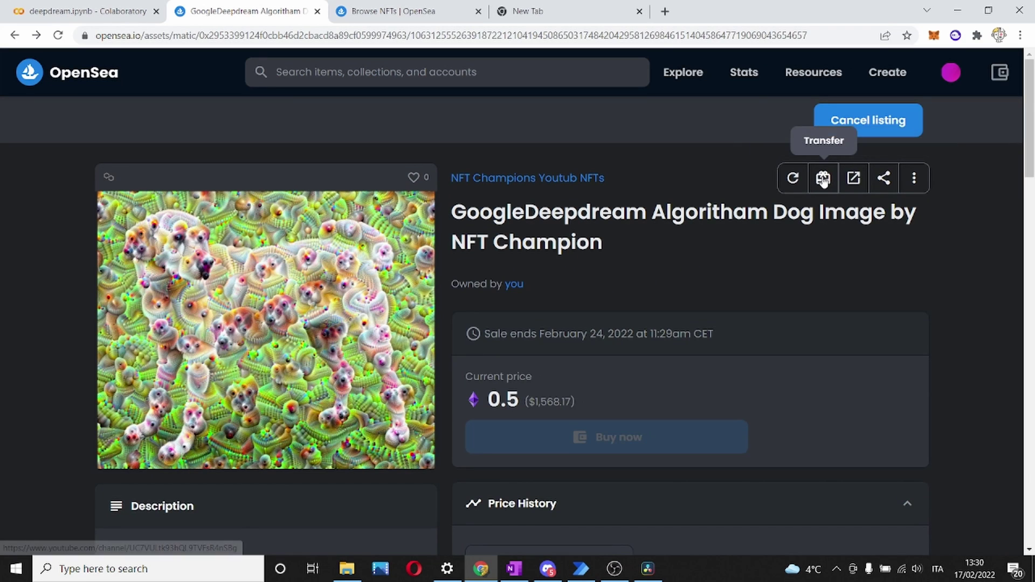
Paste the copied wallet address as recipient, remove the stray leading character, and submit the transfer
{"action": "left_click", "coordinate": [822, 178]}
{"action": "left_click", "coordinate": [543, 208]}
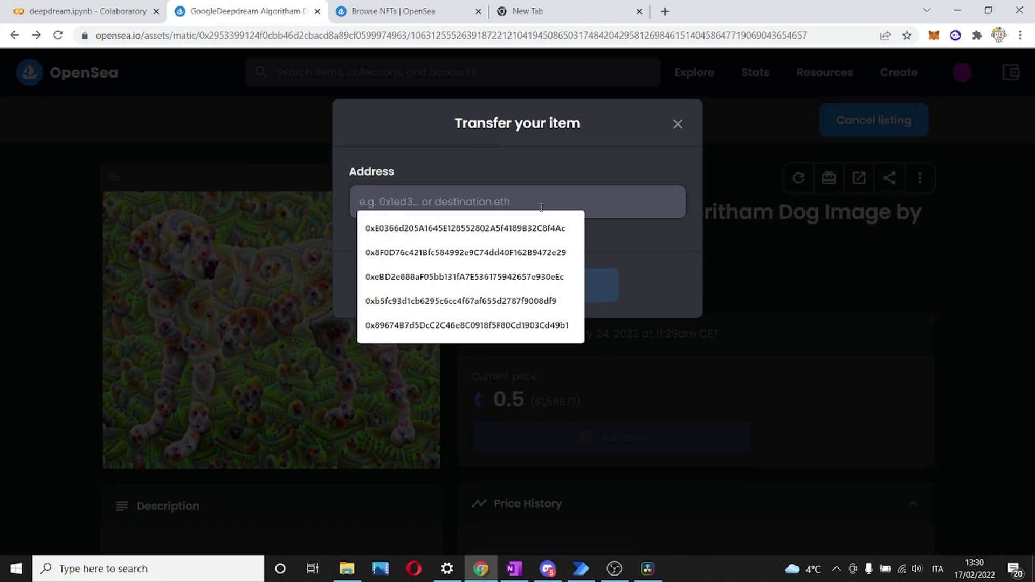
{"action": "type", "text": "l0x9b47ff679a7c05f3043379d921f02fc9d0dcc5df"}
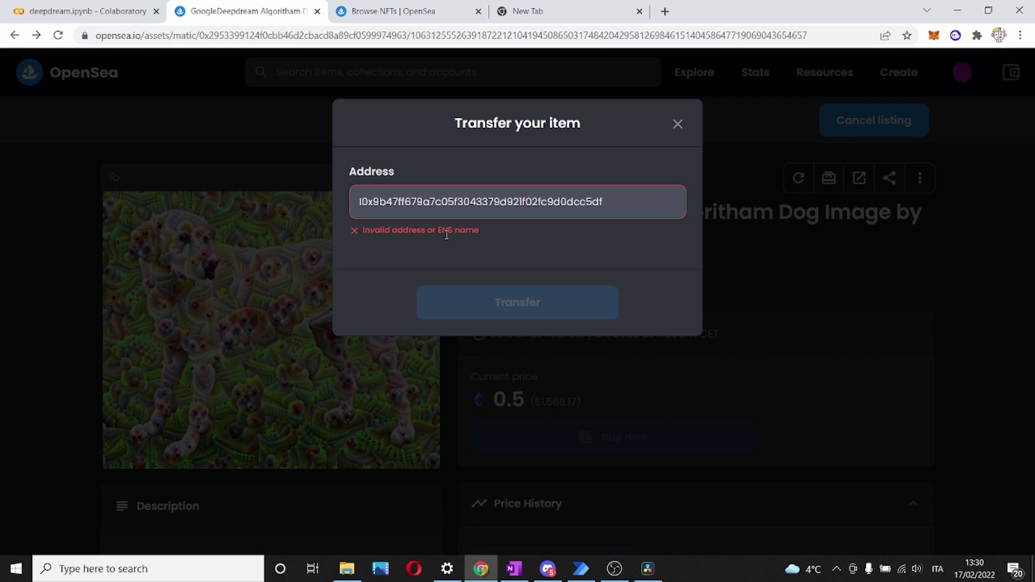
{"action": "key", "text": "Delete"}
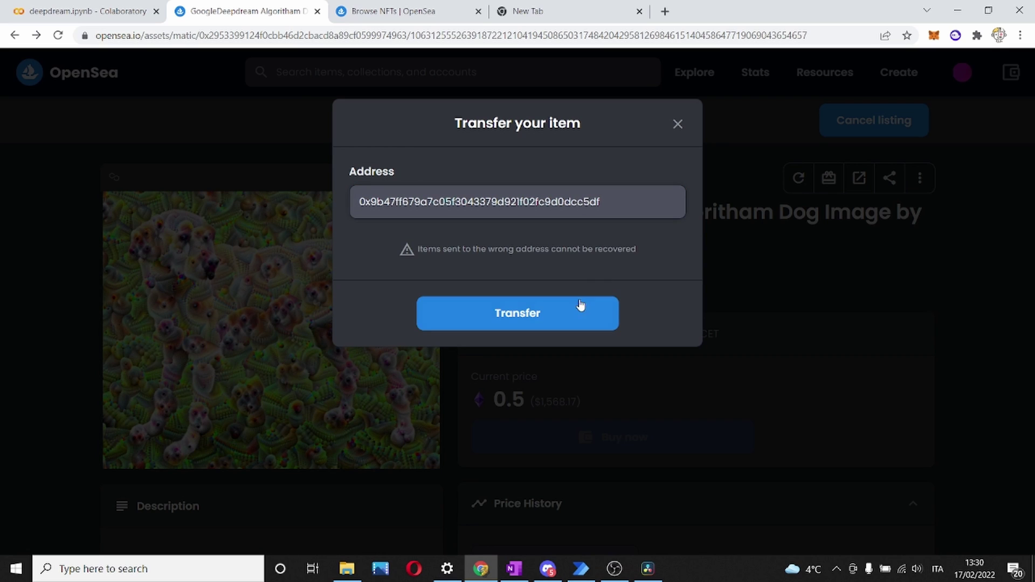
{"action": "left_click", "coordinate": [566, 321]}
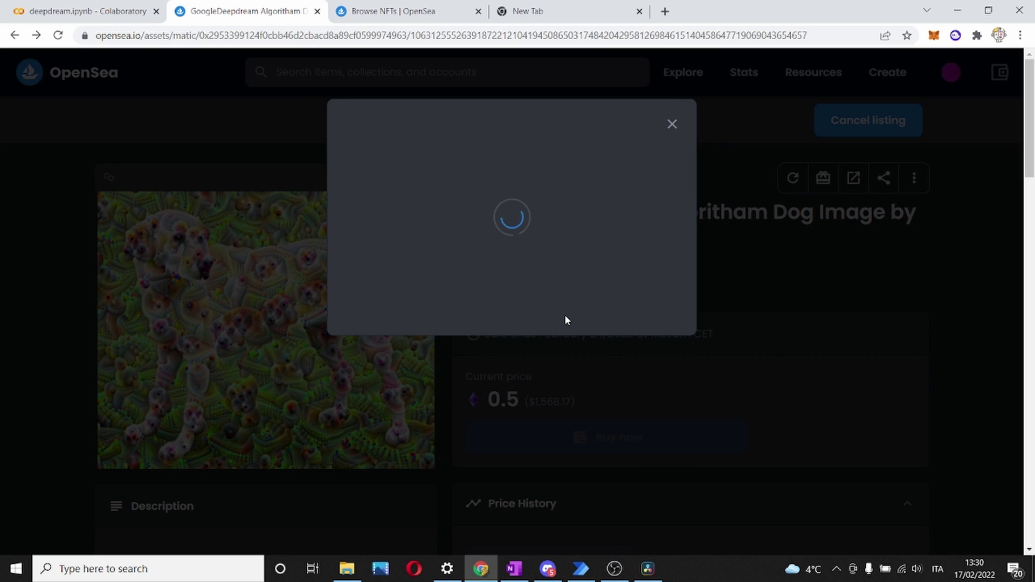
Approve the transfer by signing the request in MetaMask
{"action": "left_click", "coordinate": [396, 315]}
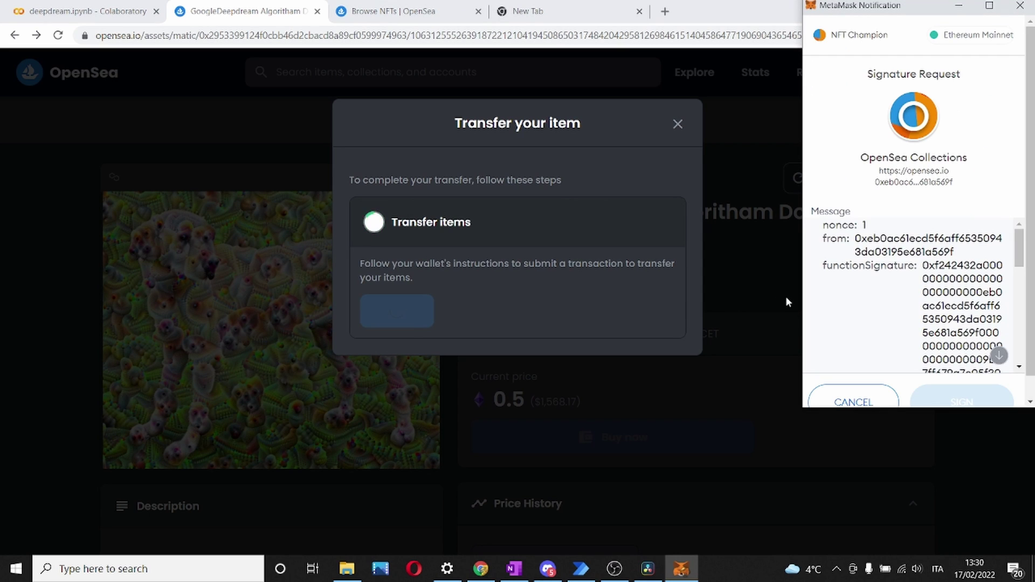
{"action": "scroll", "coordinate": [910, 295], "scroll_direction": "down", "scroll_amount": 10}
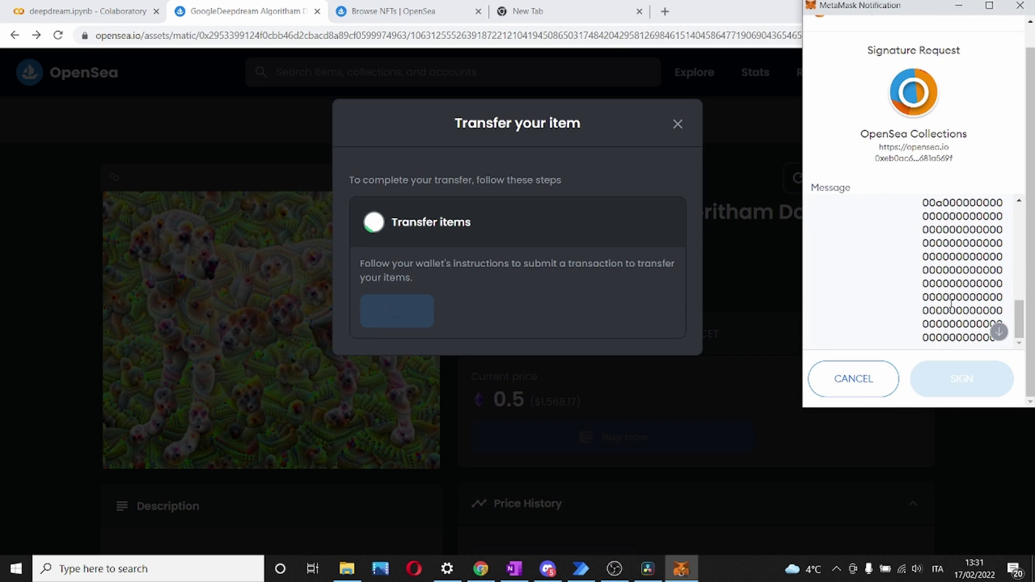
{"action": "left_click", "coordinate": [998, 333]}
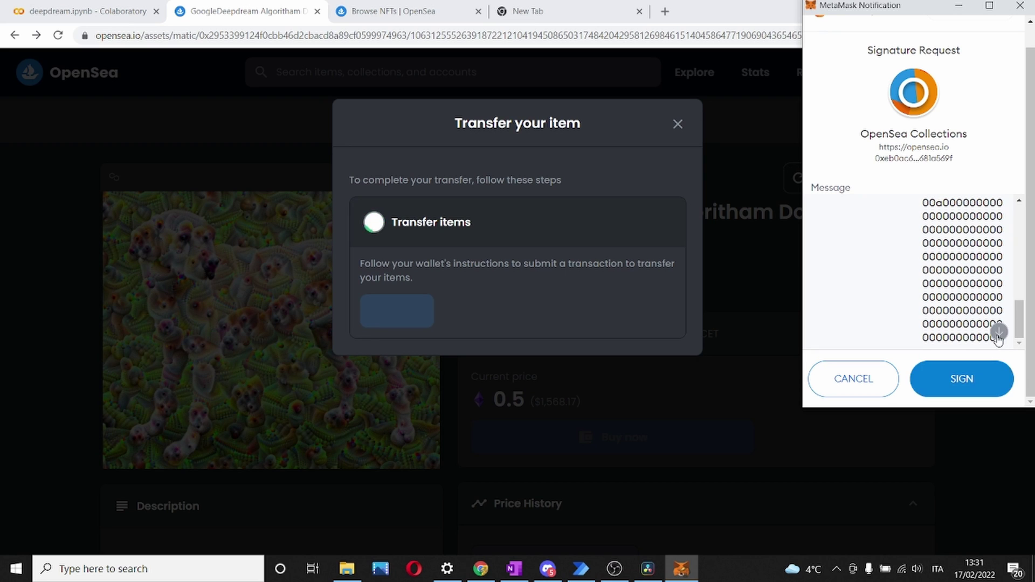
{"action": "left_click", "coordinate": [966, 380]}
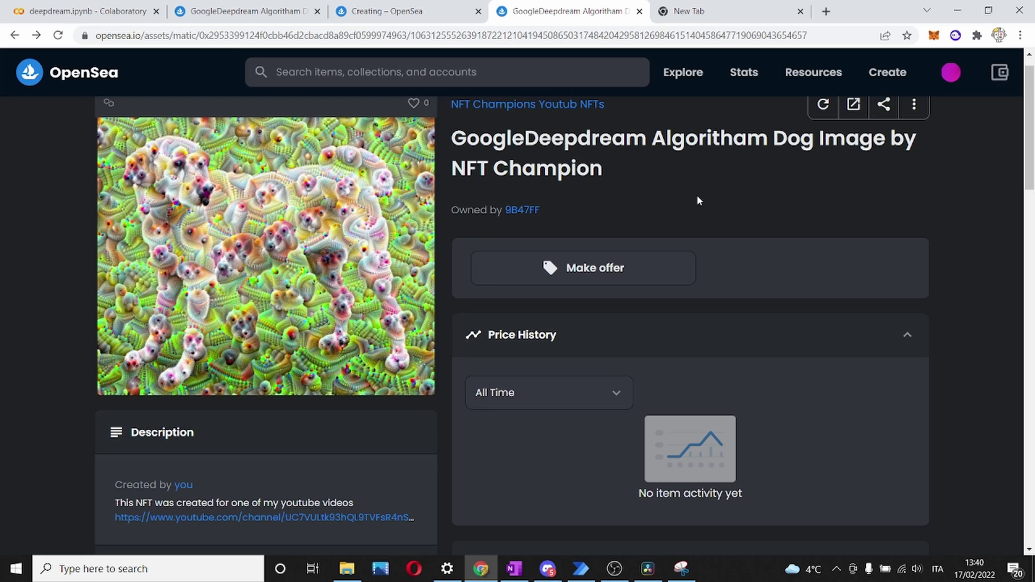
{"action": "scroll", "coordinate": [744, 208], "scroll_direction": "down", "scroll_amount": 5}
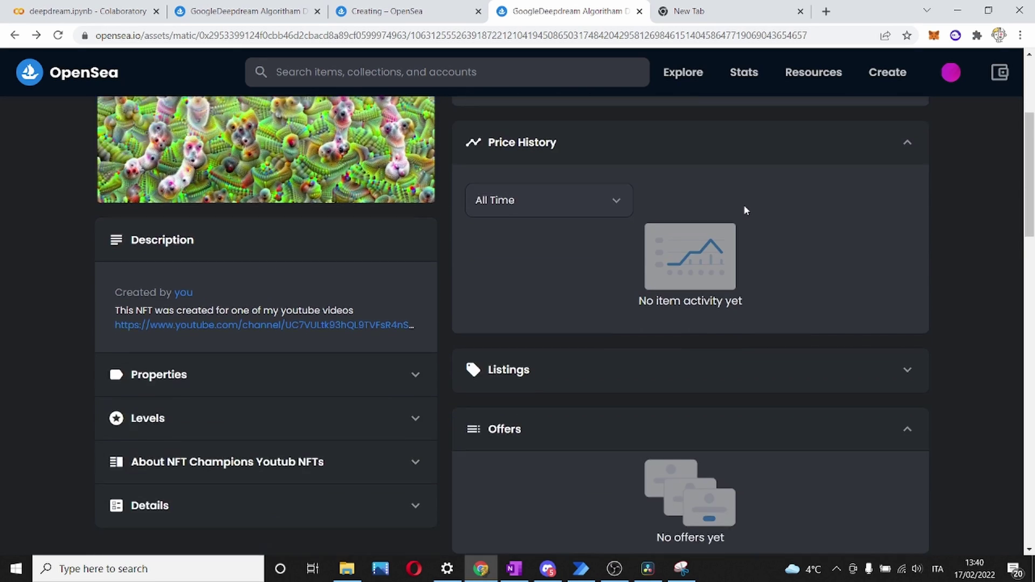
{"action": "scroll", "coordinate": [745, 210], "scroll_direction": "up", "scroll_amount": 6}
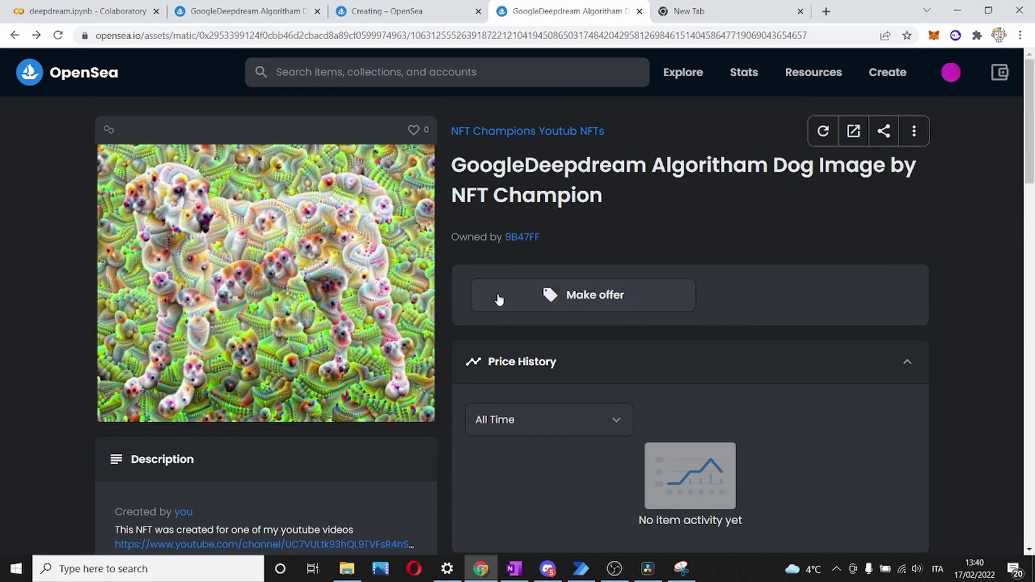
{"action": "left_click", "coordinate": [526, 241]}
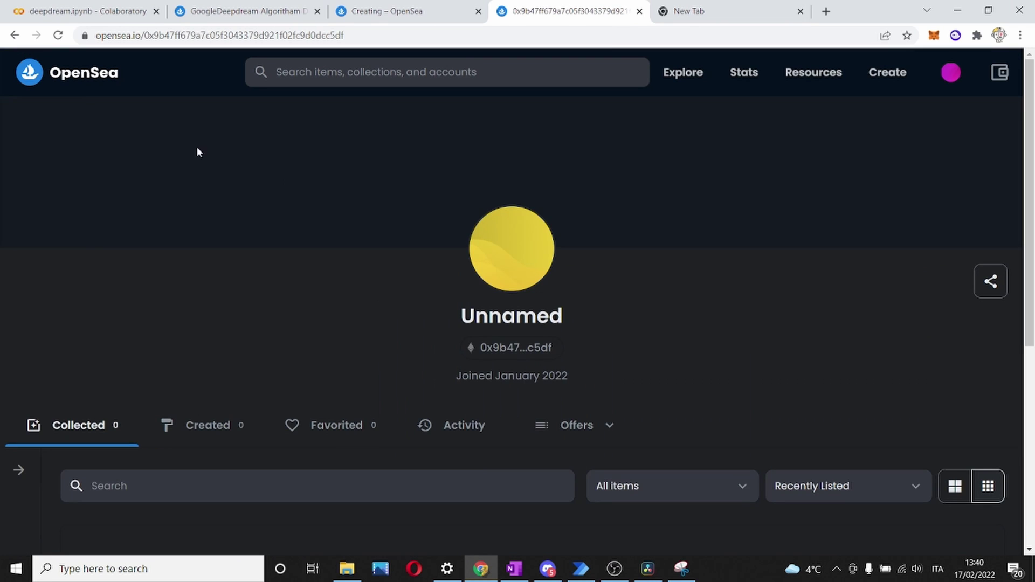
{"action": "left_click", "coordinate": [15, 35]}
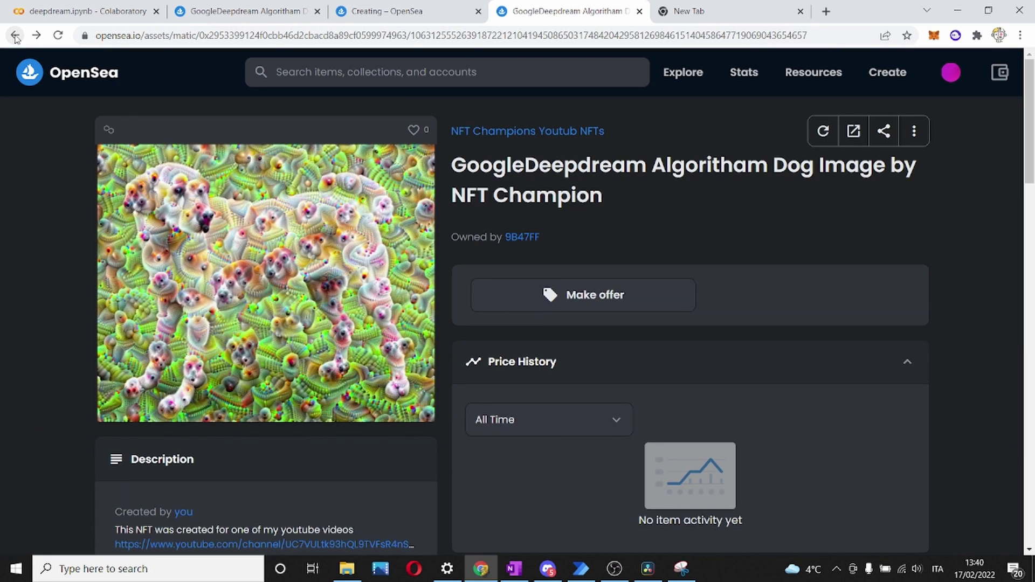
{"action": "left_click", "coordinate": [577, 131]}
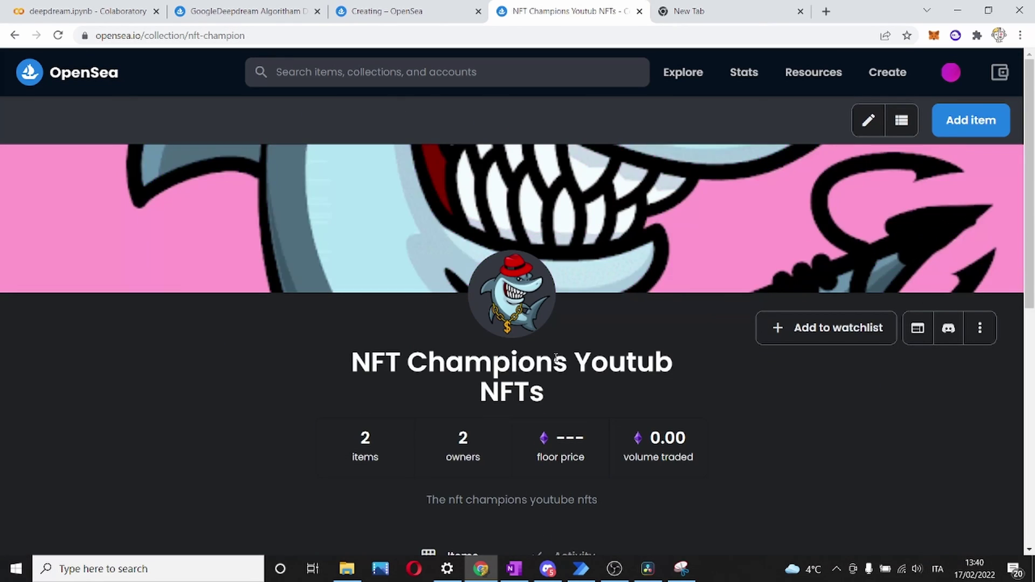
{"action": "scroll", "coordinate": [561, 355], "scroll_direction": "down", "scroll_amount": 6}
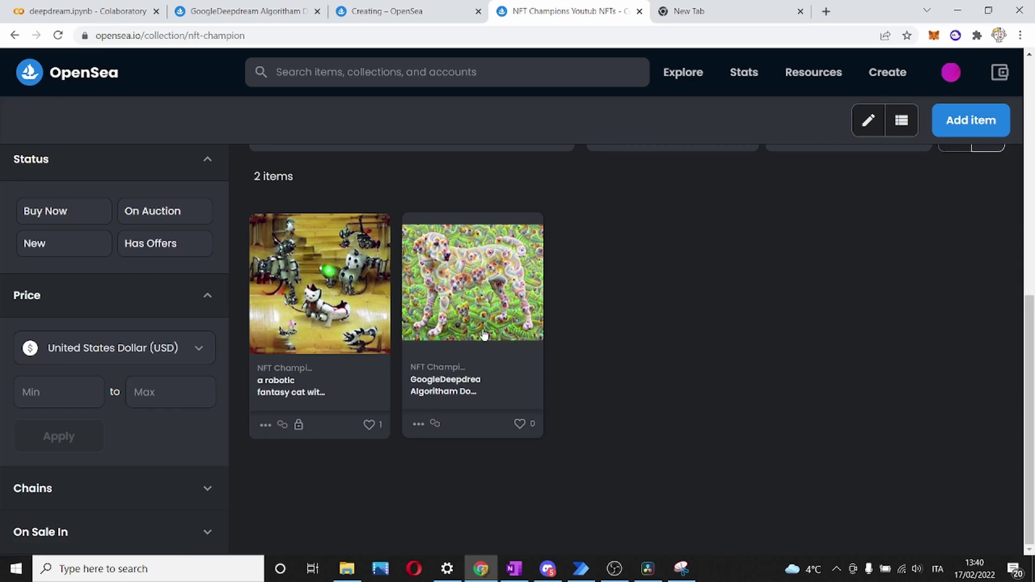
{"action": "scroll", "coordinate": [483, 335], "scroll_direction": "up", "scroll_amount": 4}
{"action": "scroll", "coordinate": [483, 334], "scroll_direction": "down", "scroll_amount": 5}
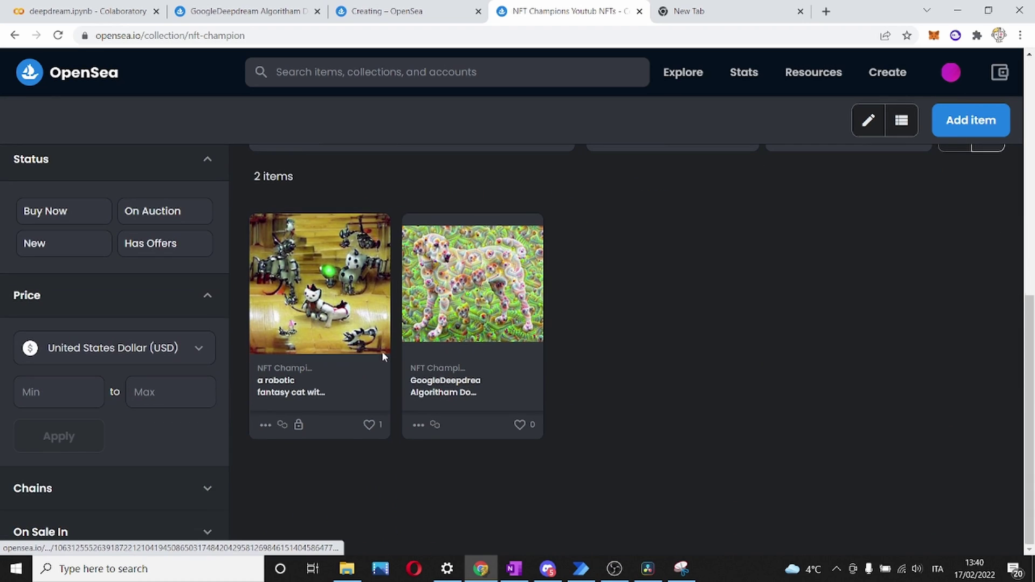
{"action": "left_click", "coordinate": [470, 369]}
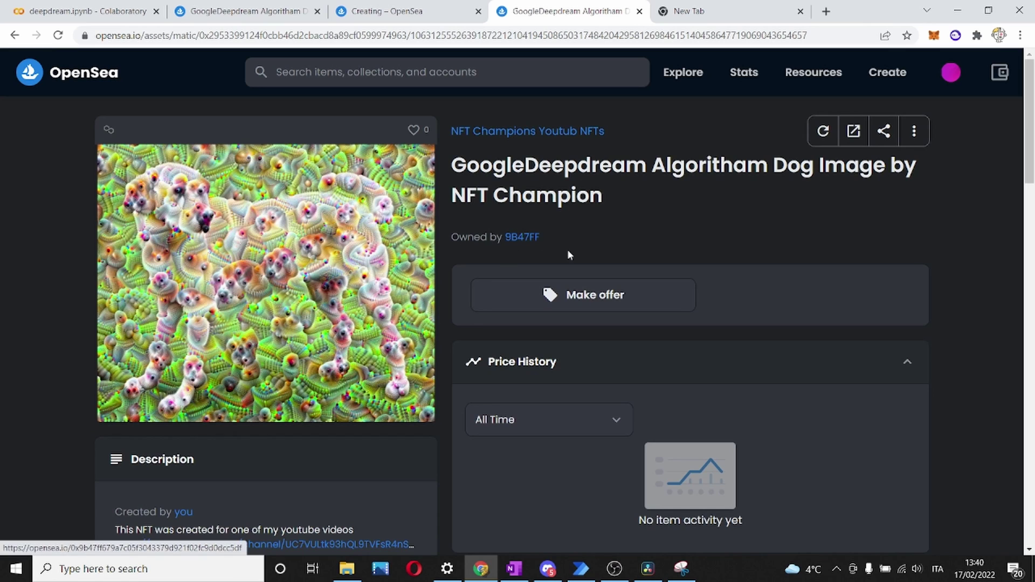
{"action": "scroll", "coordinate": [535, 274], "scroll_direction": "down", "scroll_amount": 12}
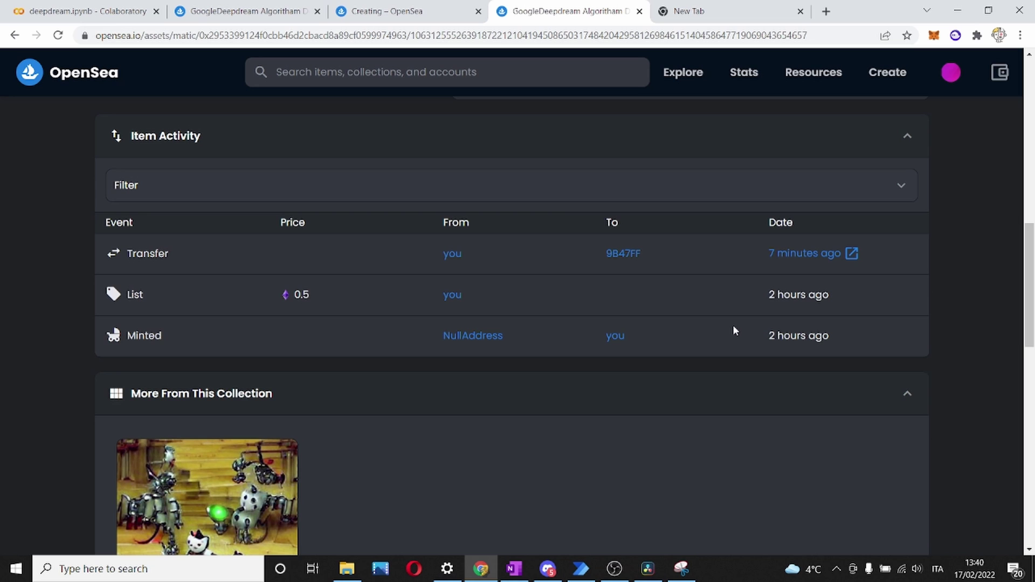
{"action": "scroll", "coordinate": [733, 330], "scroll_direction": "up", "scroll_amount": 12}
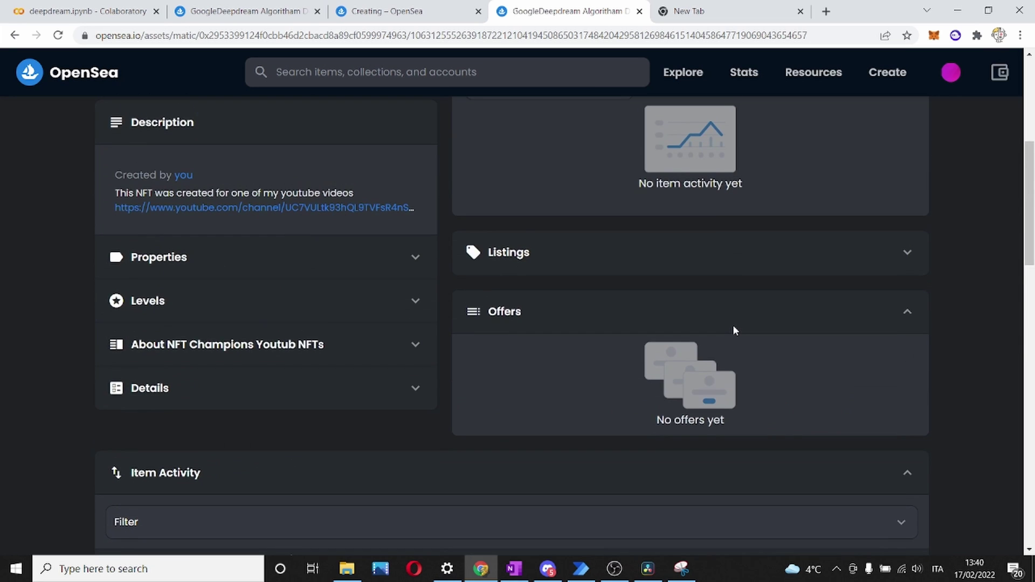
{"action": "scroll", "coordinate": [734, 331], "scroll_direction": "up", "scroll_amount": 1}
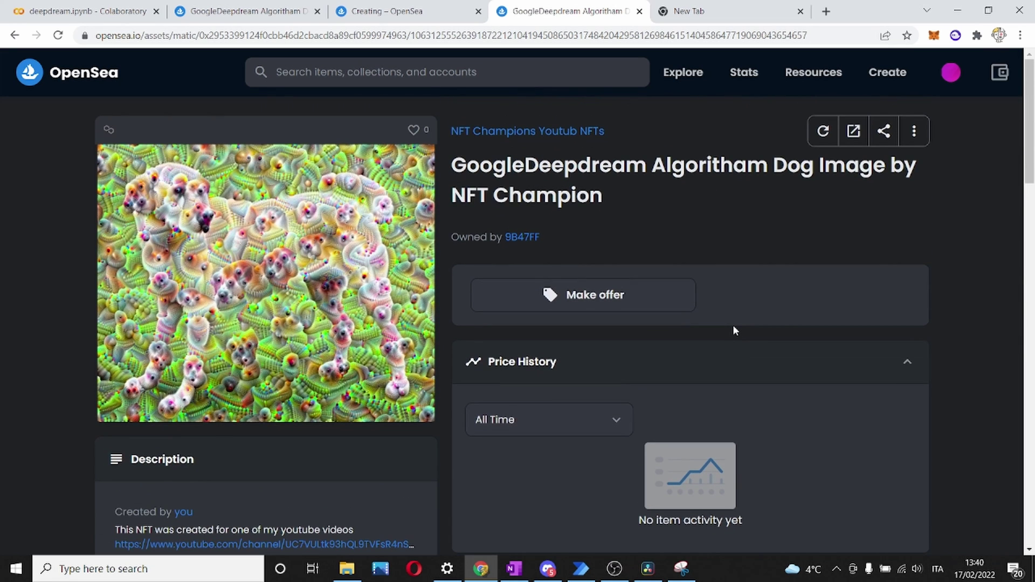